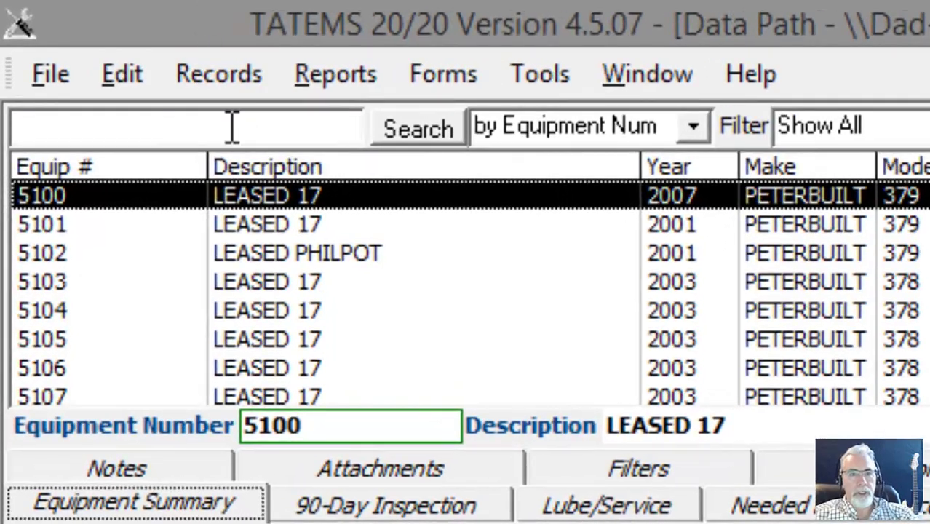
Search for equipment 563 and open its record, a 1999 Peterbilt 379
{"action": "left_click", "coordinate": [231, 128]}
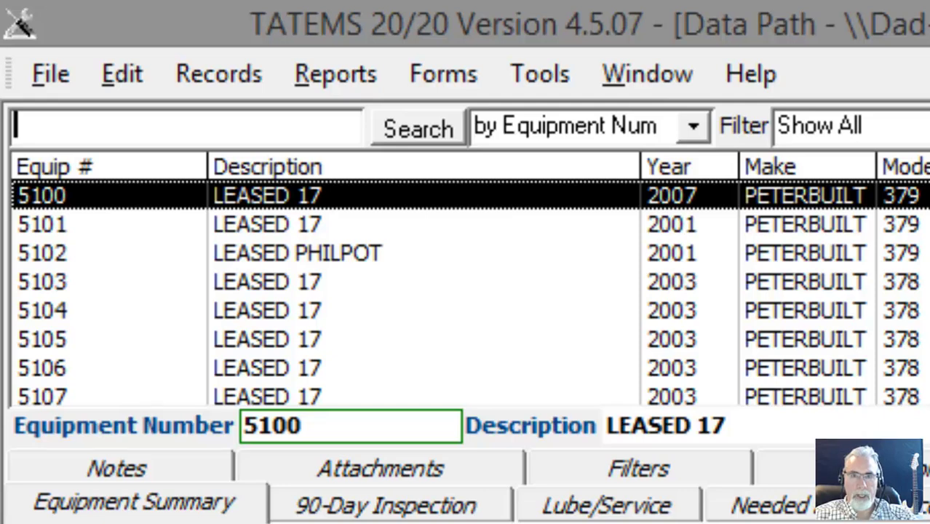
{"action": "type", "text": "563"}
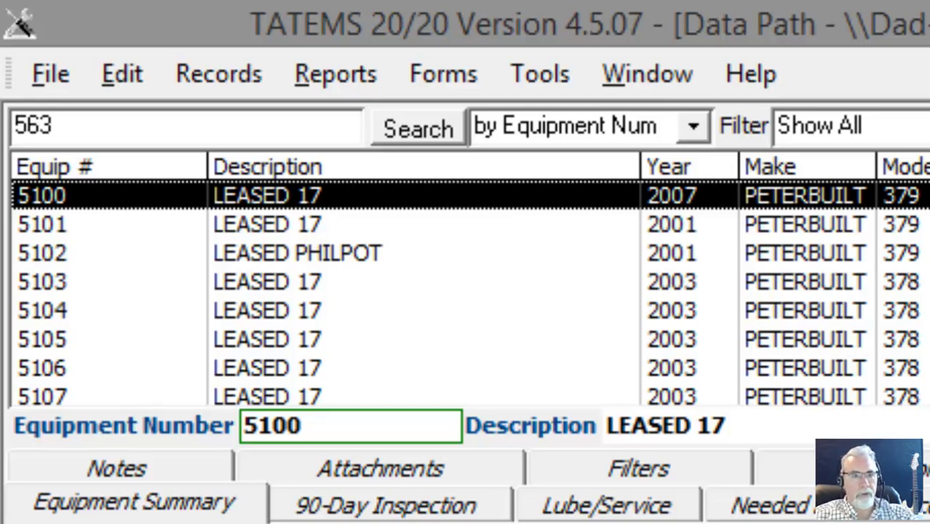
{"action": "left_click", "coordinate": [432, 129]}
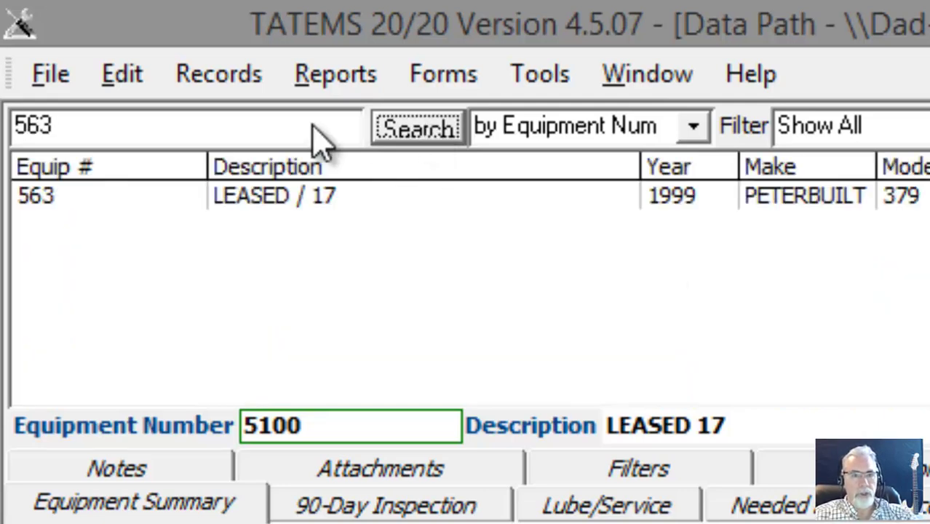
{"action": "left_click", "coordinate": [265, 195]}
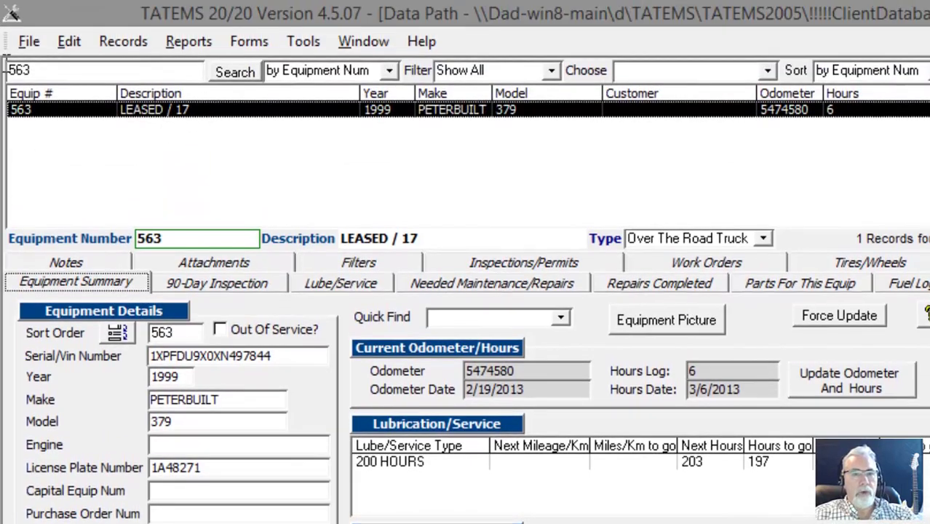
Clear the search term and rerun the search to list all 196 records
{"action": "left_click_drag", "start_coordinate": [8, 70], "coordinate": [48, 70]}
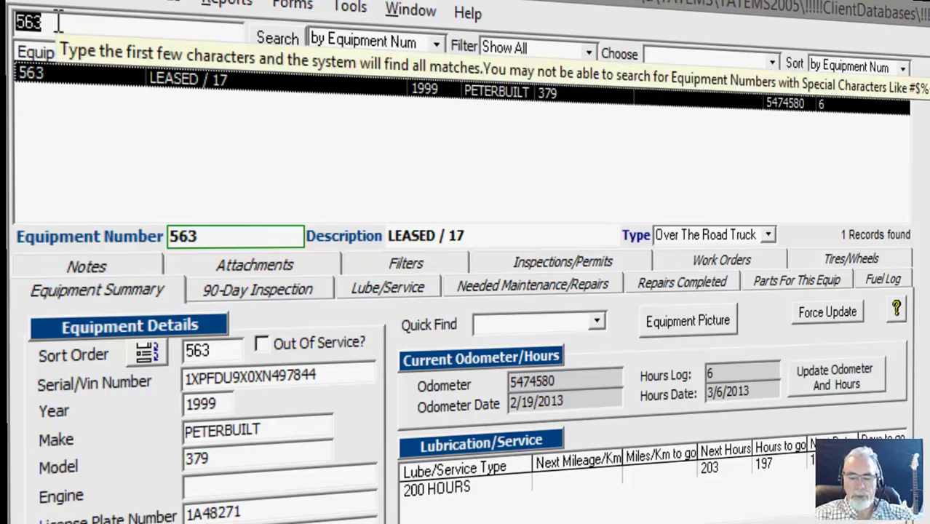
{"action": "key", "text": "BackSpace"}
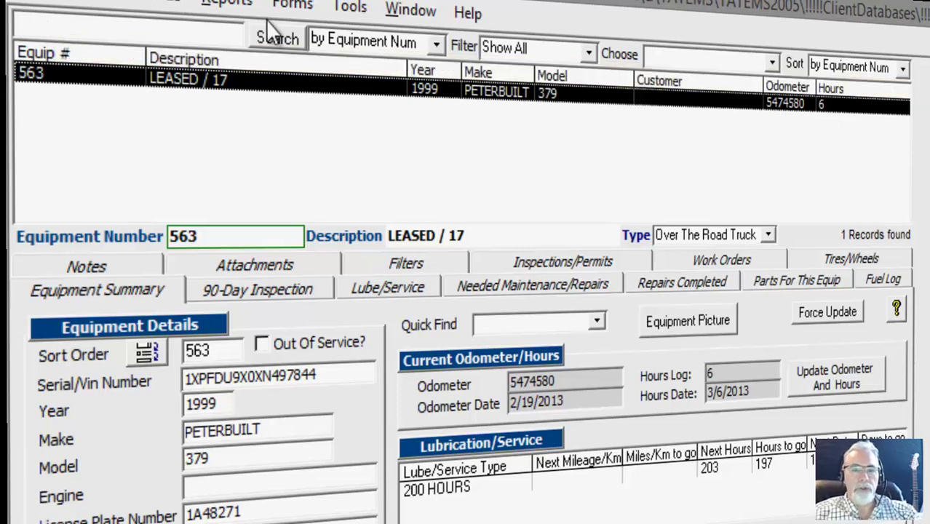
{"action": "left_click", "coordinate": [280, 39]}
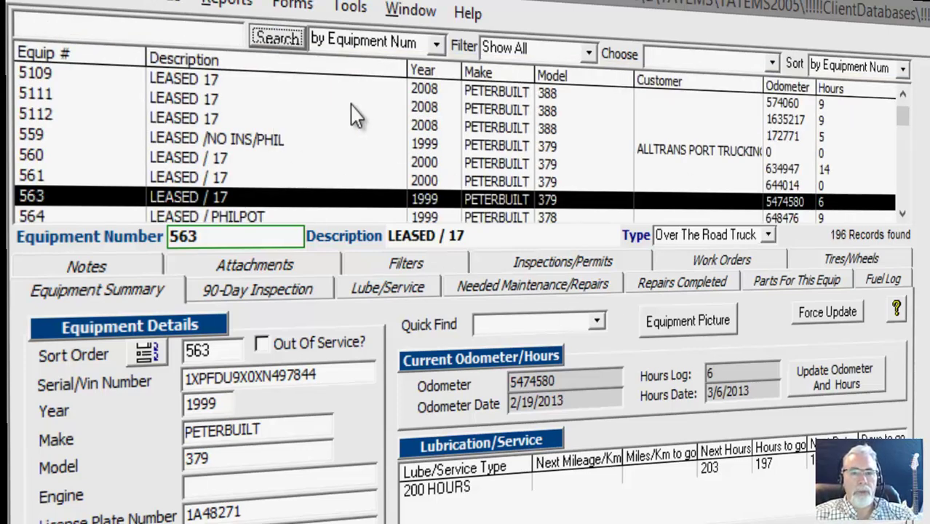
Run an Out Of Service search, leaving only ATFL-004 and ATWT-002 listed
{"action": "left_click", "coordinate": [435, 43]}
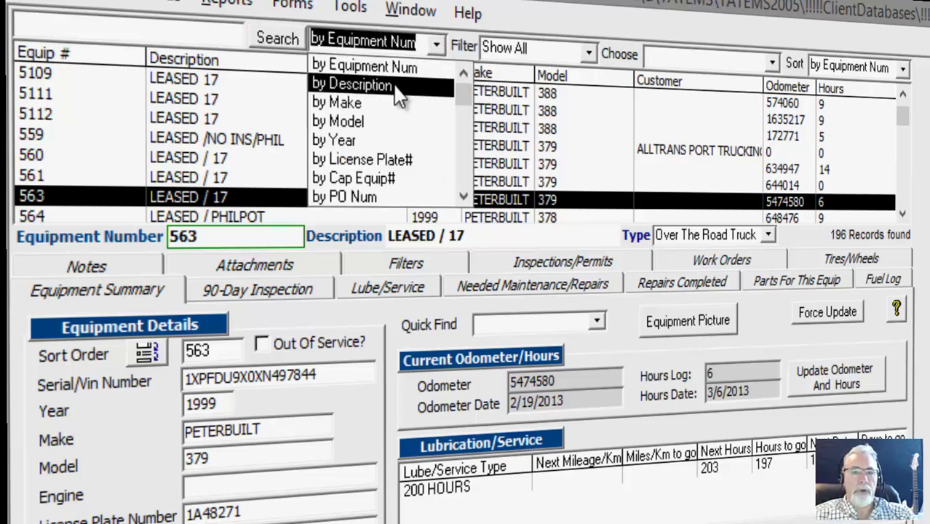
{"action": "left_click", "coordinate": [463, 195]}
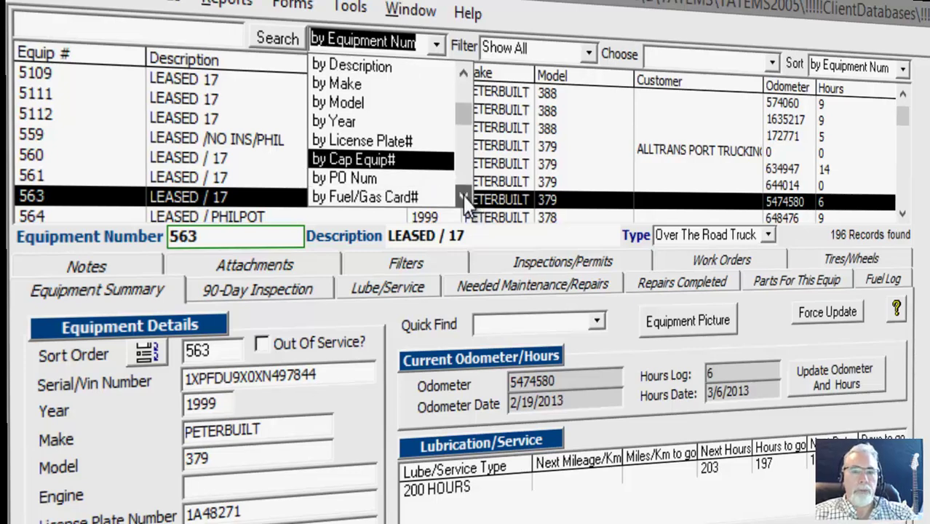
{"action": "left_click", "coordinate": [464, 195]}
{"action": "left_click", "coordinate": [463, 195]}
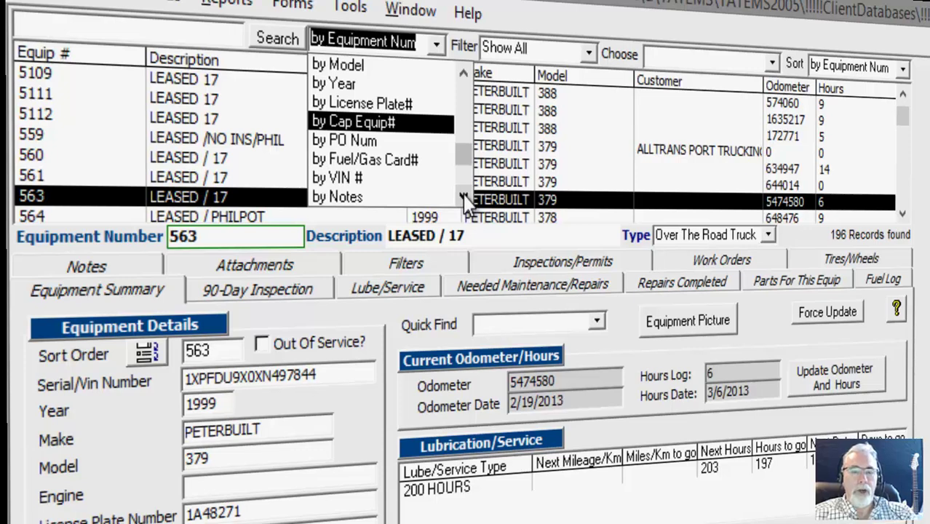
{"action": "left_click_drag", "start_coordinate": [461, 157], "coordinate": [461, 175]}
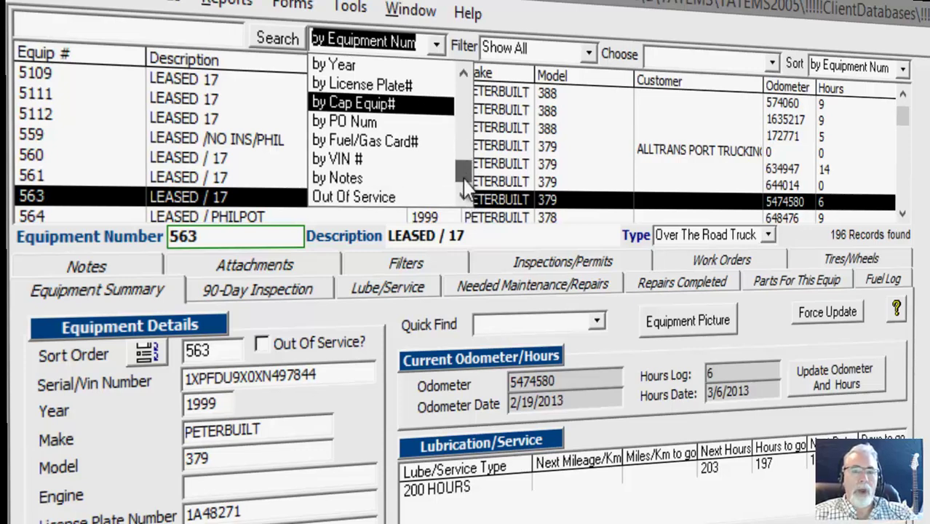
{"action": "left_click", "coordinate": [354, 197]}
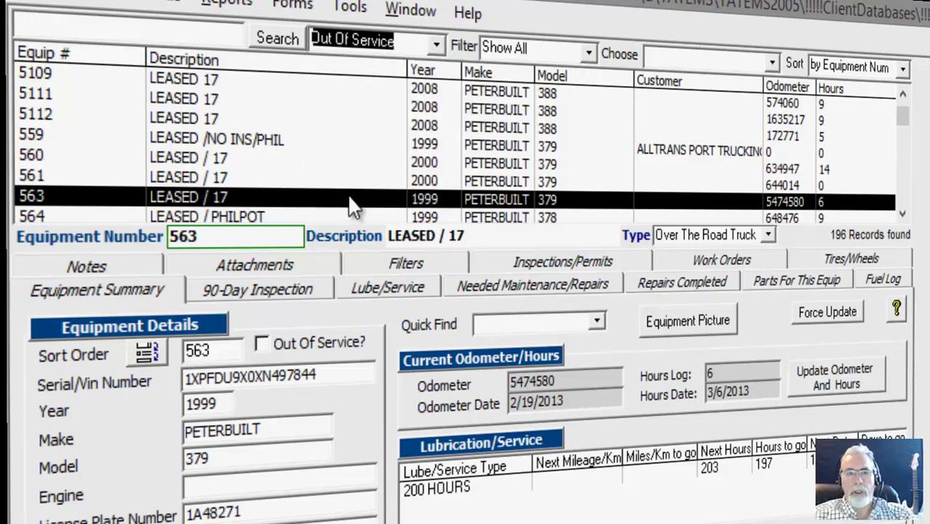
{"action": "left_click", "coordinate": [278, 38]}
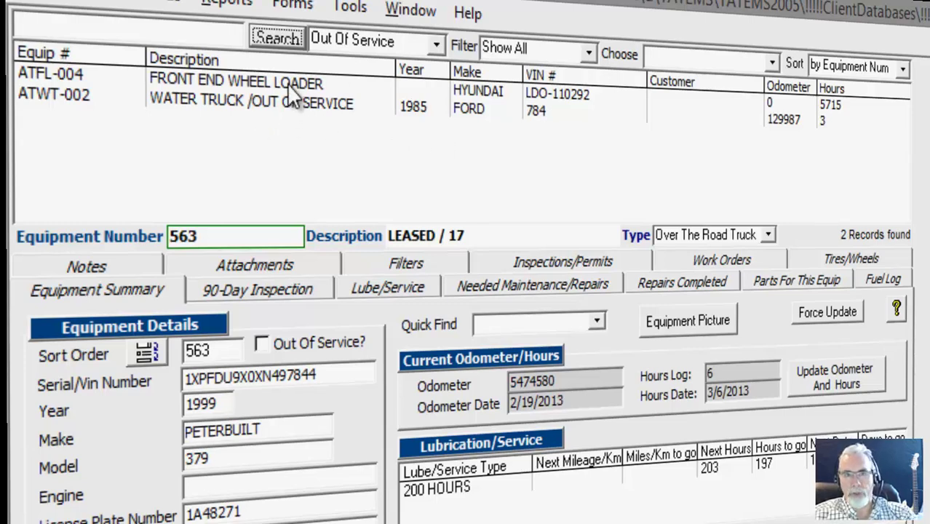
{"action": "left_click", "coordinate": [436, 45]}
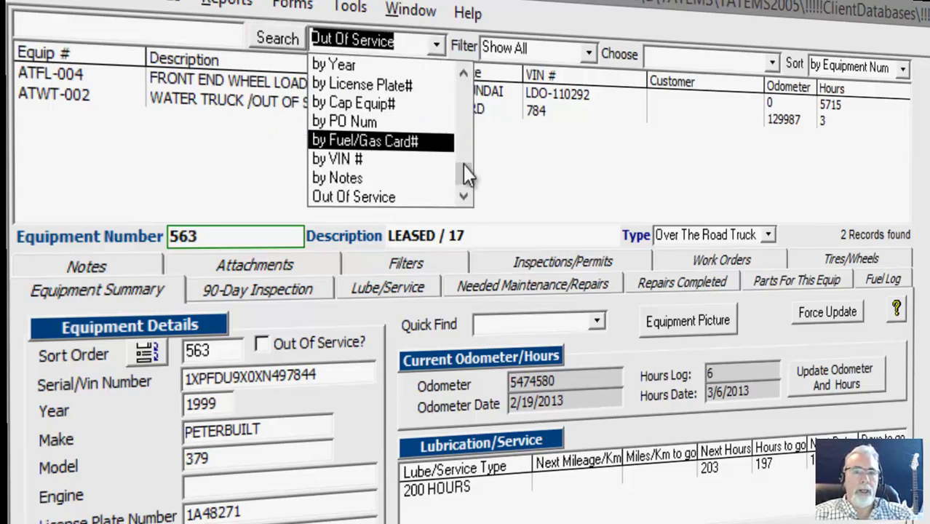
Search by Description for 'lea' and scroll the 42 leased records
{"action": "scroll", "coordinate": [467, 141], "scroll_direction": "up", "scroll_amount": 2}
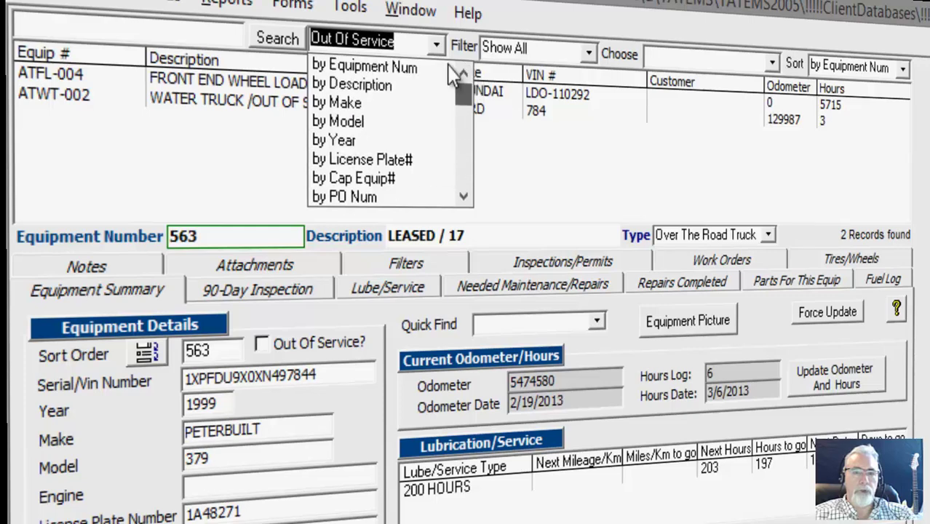
{"action": "left_click", "coordinate": [405, 85]}
{"action": "left_click", "coordinate": [132, 36]}
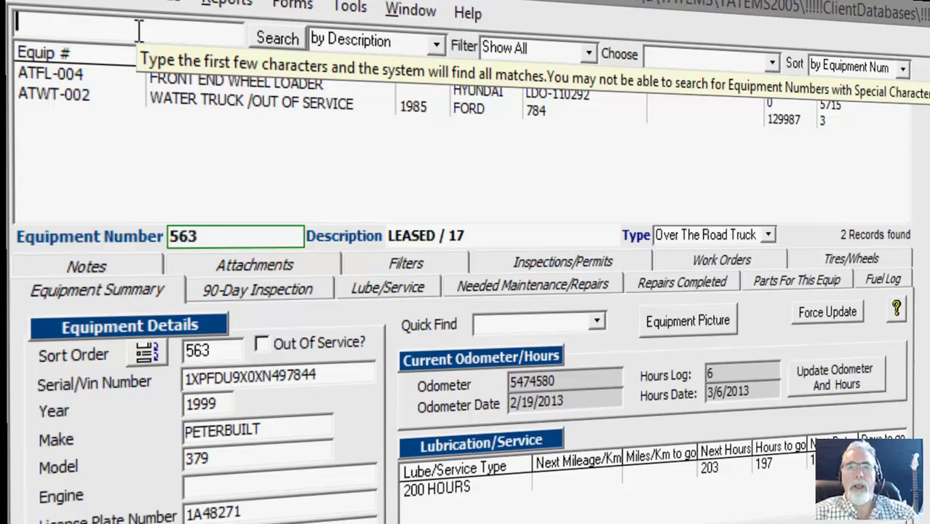
{"action": "type", "text": "lea"}
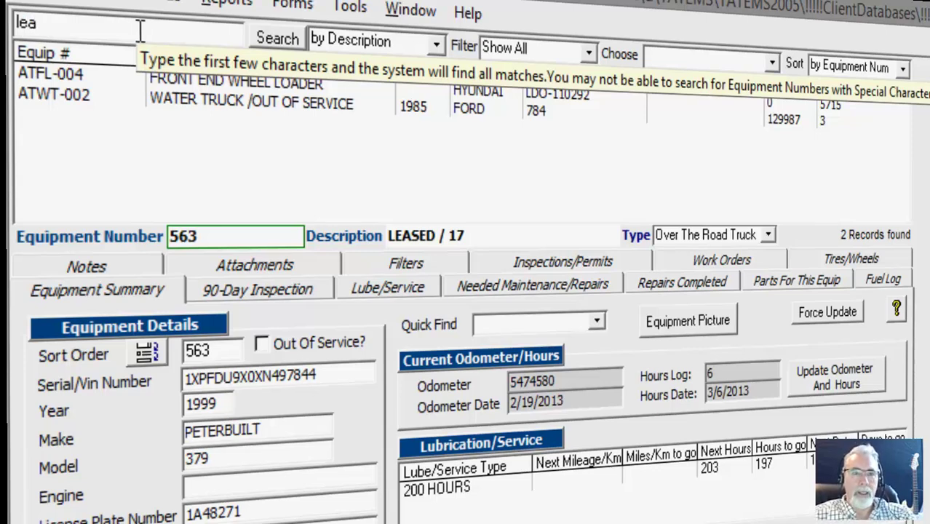
{"action": "left_click", "coordinate": [274, 36]}
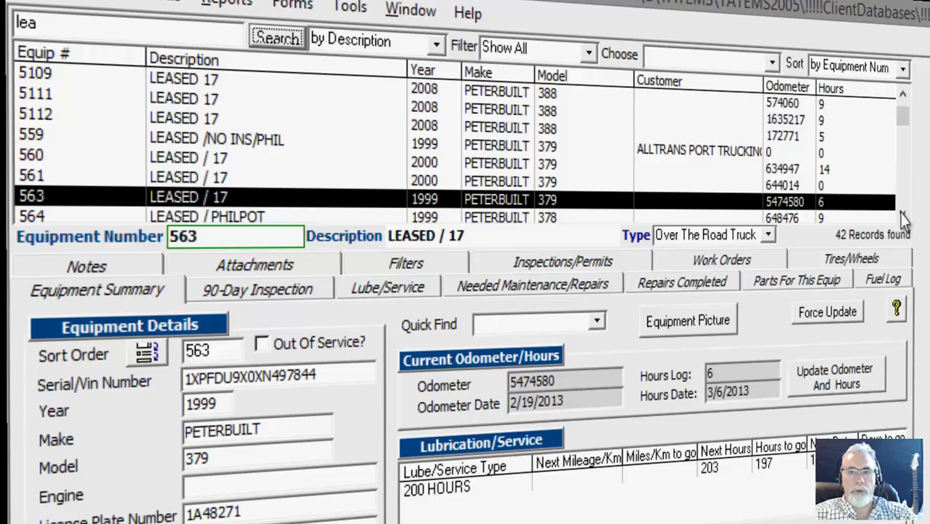
{"action": "scroll", "coordinate": [902, 218], "scroll_direction": "down", "scroll_amount": 3}
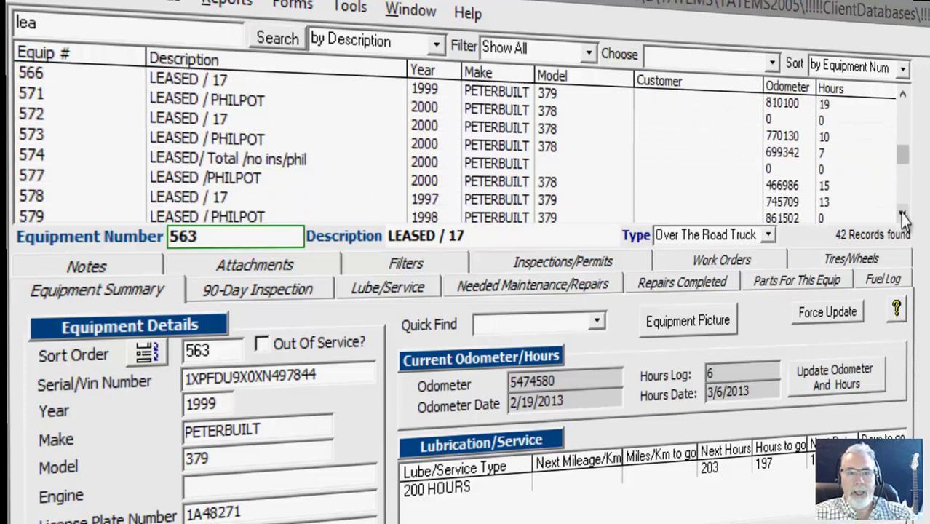
{"action": "scroll", "coordinate": [902, 219], "scroll_direction": "down", "scroll_amount": 1}
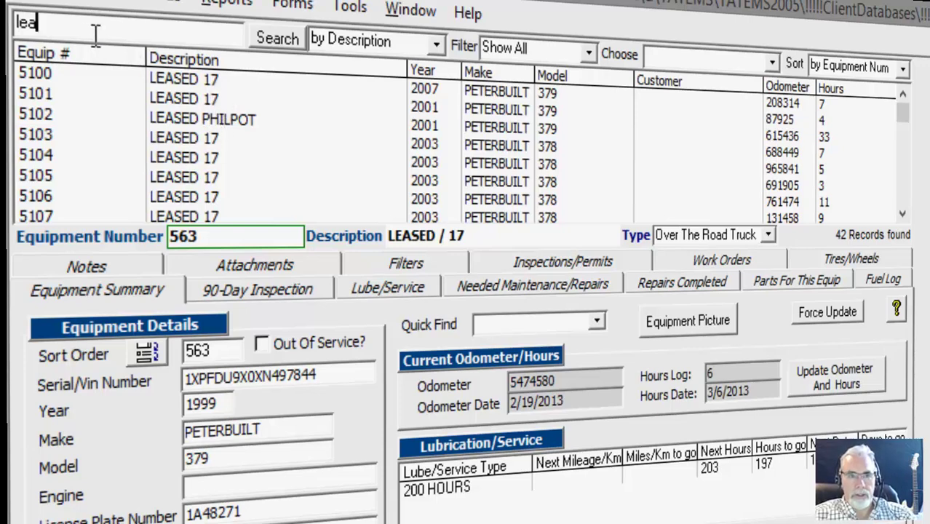
Replace the term with the wildcard '*17' and review the 32 matching records
{"action": "left_click_drag", "start_coordinate": [99, 29], "coordinate": [11, 29]}
{"action": "left_click", "coordinate": [24, 23]}
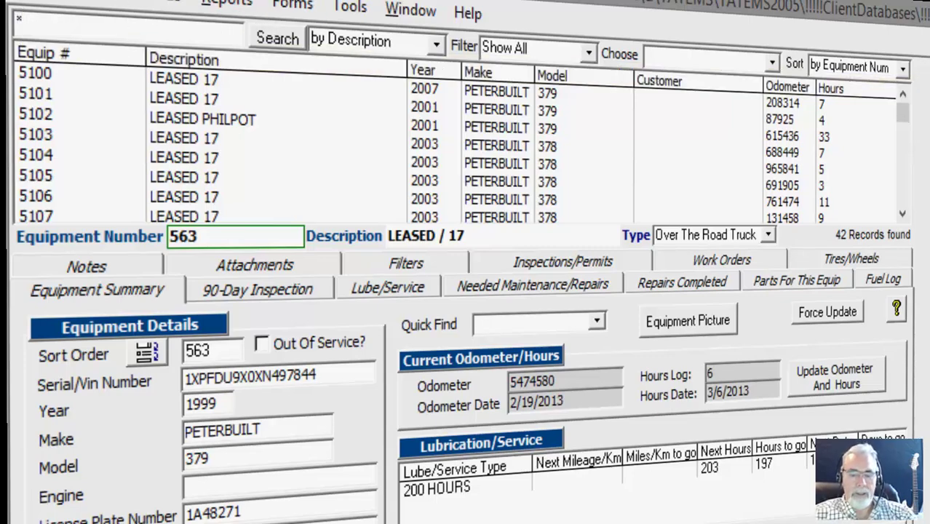
{"action": "type", "text": "*17"}
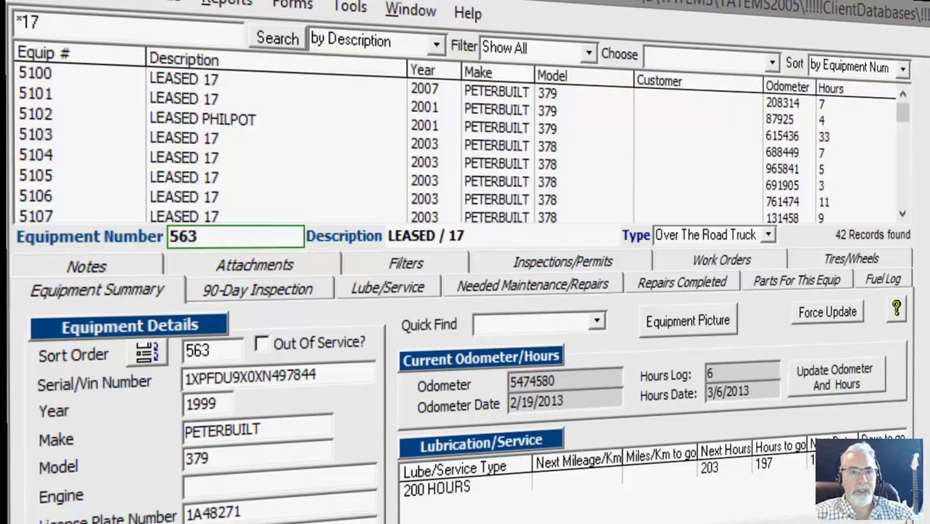
{"action": "left_click", "coordinate": [277, 38]}
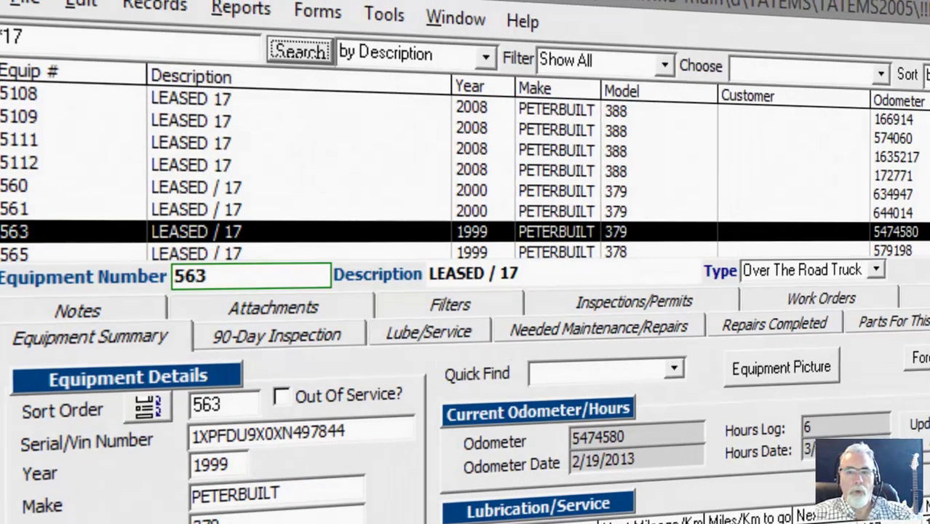
{"action": "scroll", "coordinate": [466, 168], "scroll_direction": "down", "scroll_amount": 4}
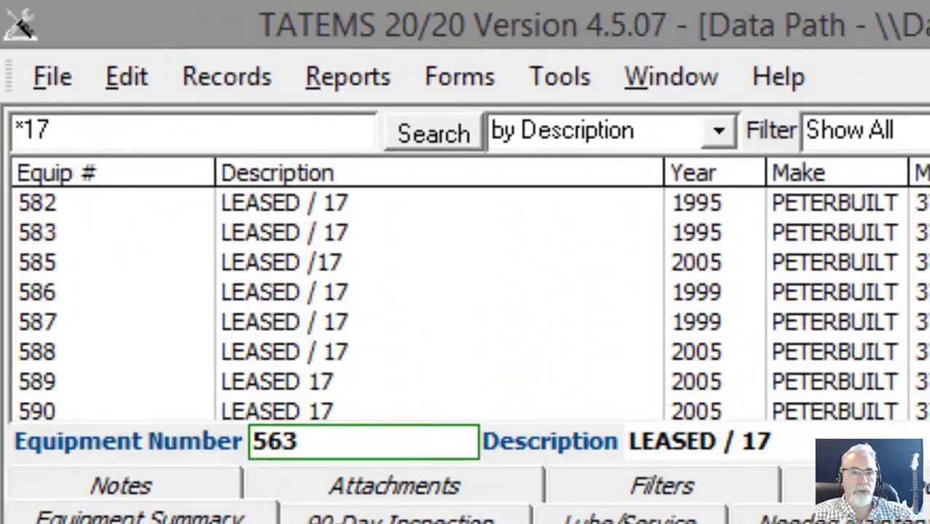
{"action": "scroll", "coordinate": [466, 291], "scroll_direction": "down", "scroll_amount": 3}
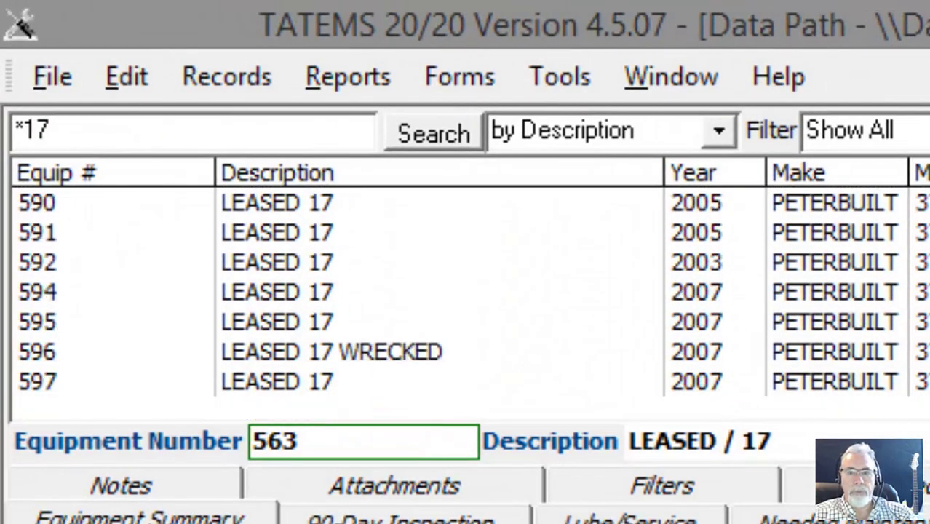
{"action": "scroll", "coordinate": [465, 291], "scroll_direction": "up", "scroll_amount": 10}
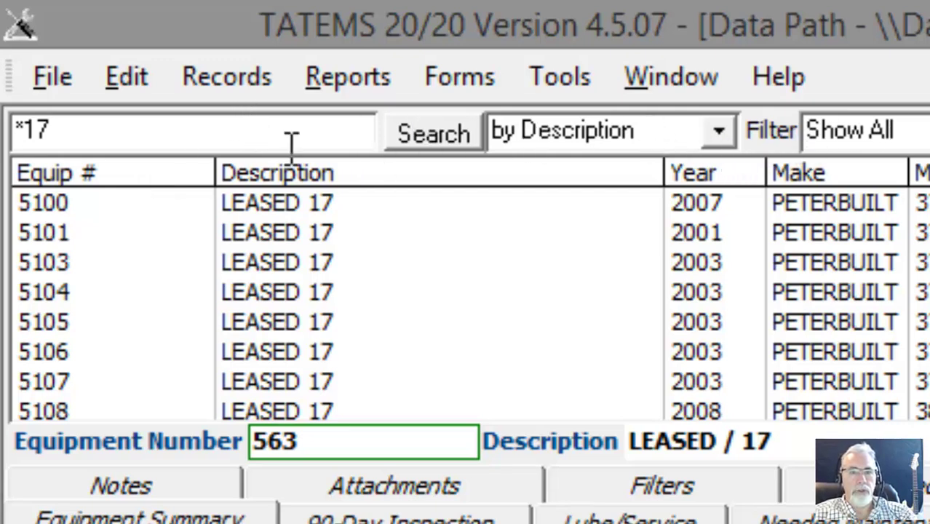
Delete '*17' and search the full list 'by Equipment Num'
{"action": "left_click_drag", "start_coordinate": [50, 130], "coordinate": [5, 118]}
{"action": "key", "text": "BackSpace"}
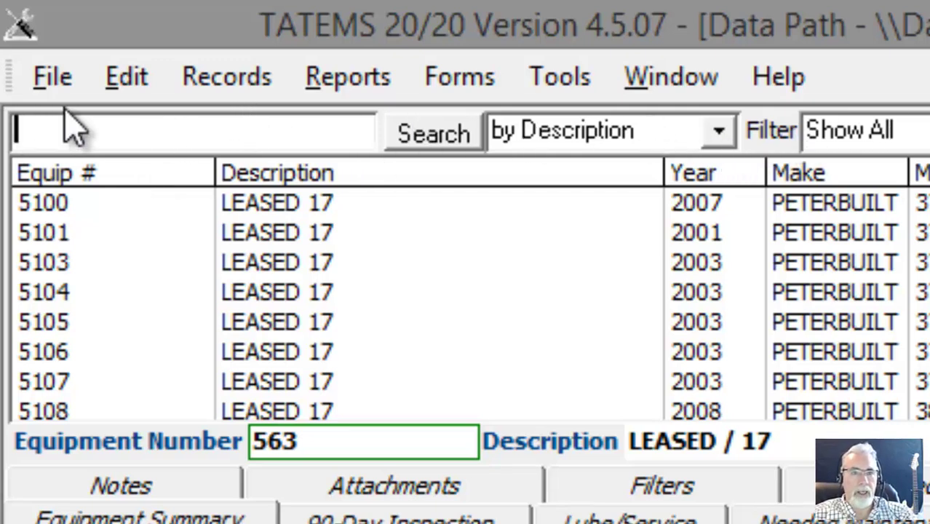
{"action": "left_click", "coordinate": [419, 137]}
{"action": "left_click", "coordinate": [718, 131]}
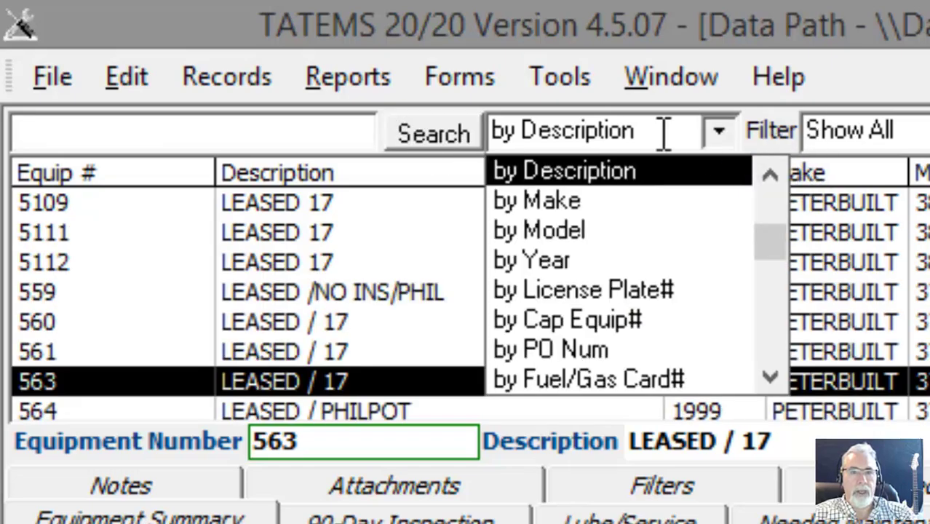
{"action": "left_click", "coordinate": [774, 168]}
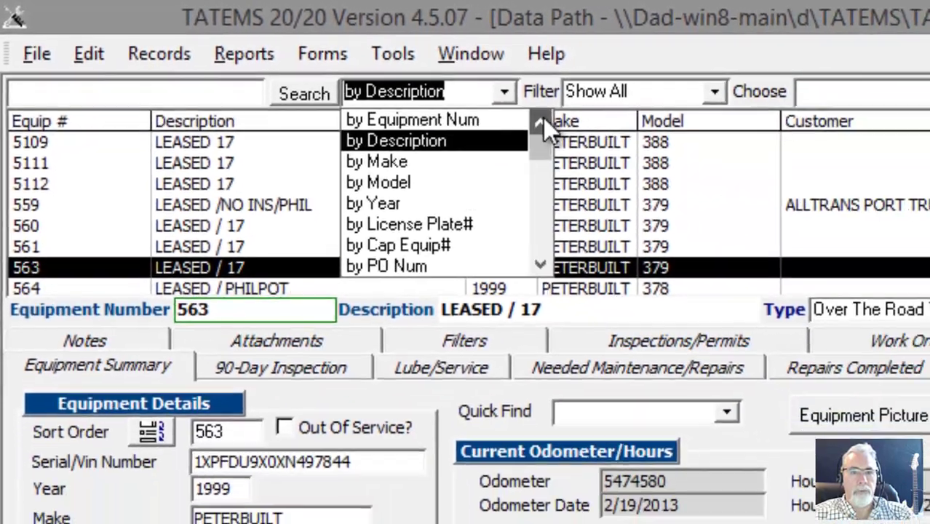
{"action": "left_click", "coordinate": [429, 119]}
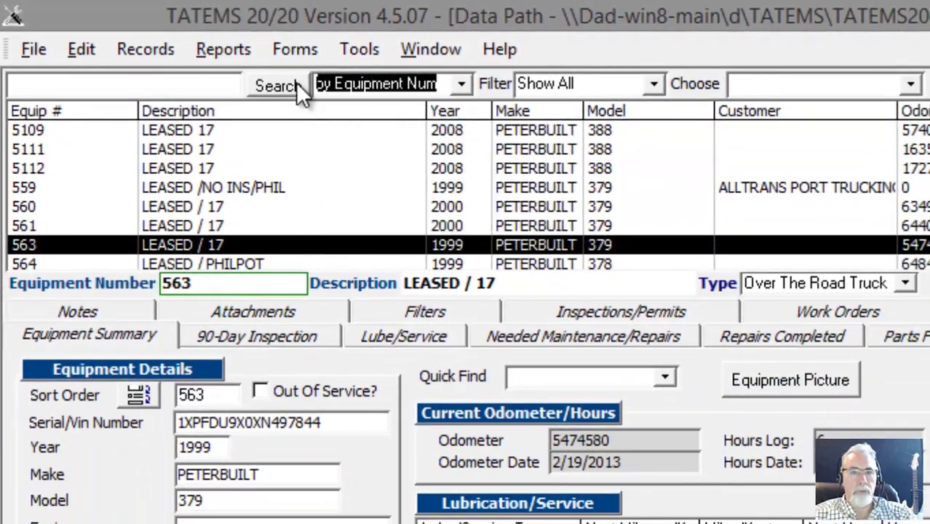
{"action": "left_click", "coordinate": [319, 95]}
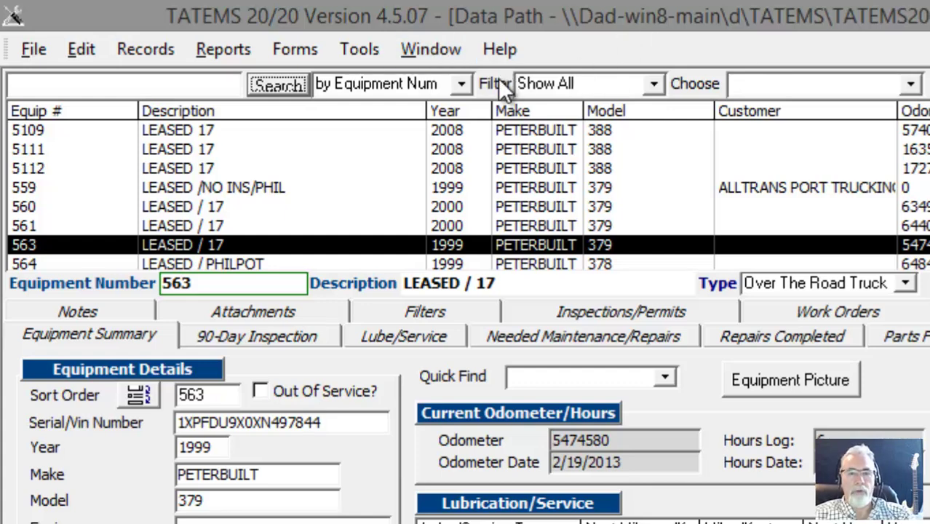
Close the Filter options unchanged and review the record's type, Location and Department fields
{"action": "left_click", "coordinate": [654, 84]}
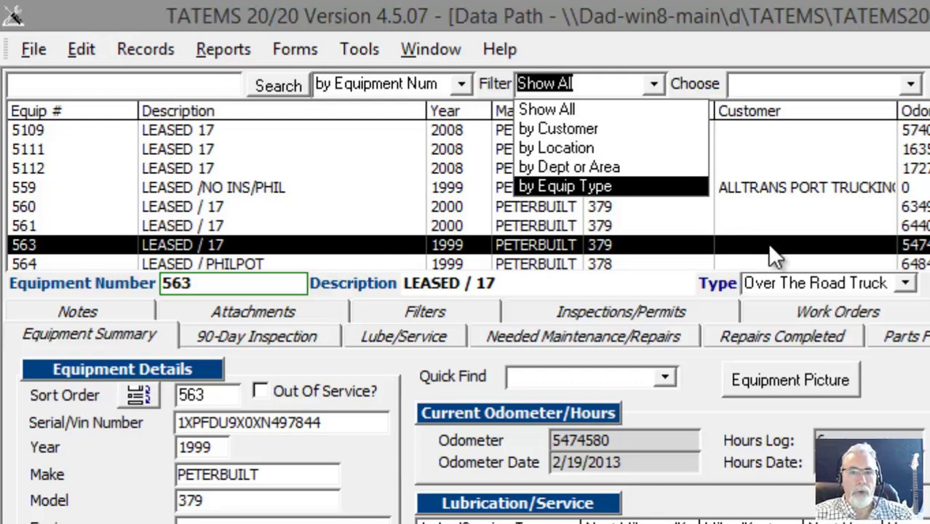
{"action": "left_click", "coordinate": [798, 282]}
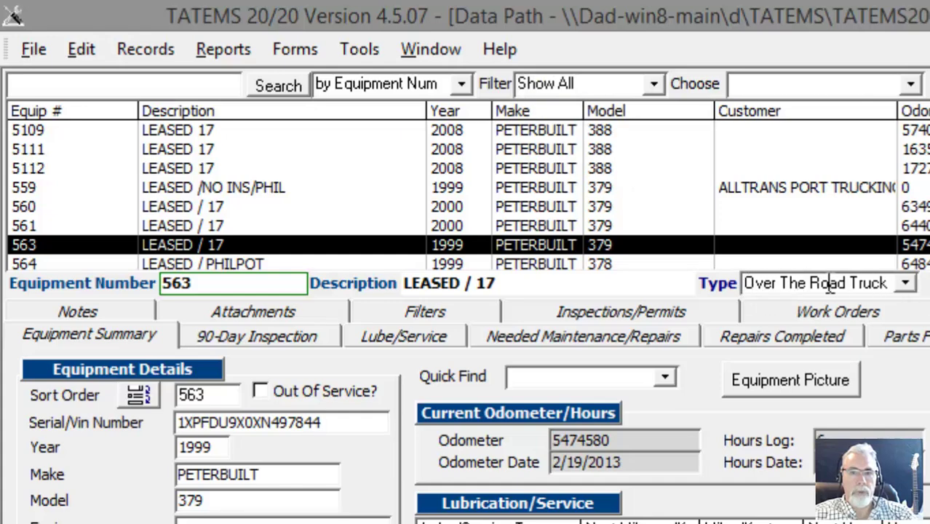
{"action": "left_click_drag", "start_coordinate": [887, 283], "coordinate": [789, 285]}
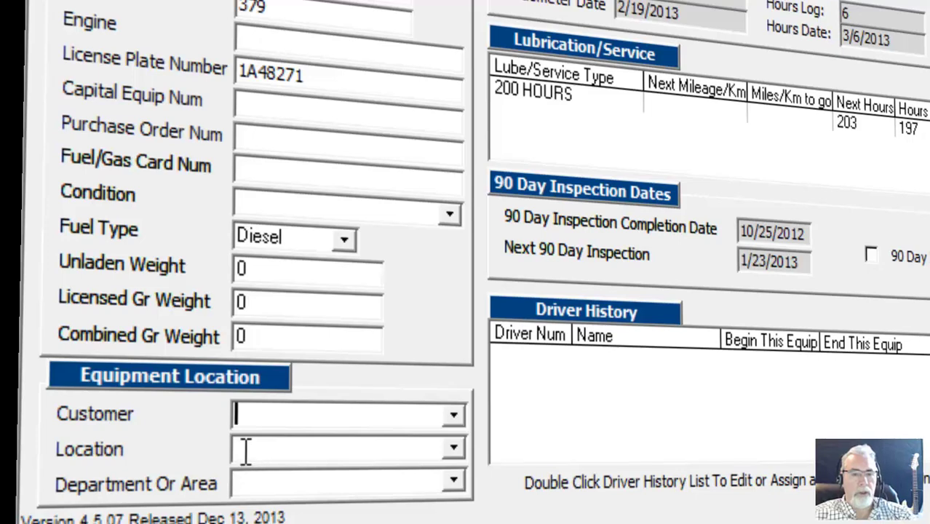
{"action": "left_click", "coordinate": [237, 449]}
{"action": "left_click", "coordinate": [240, 482]}
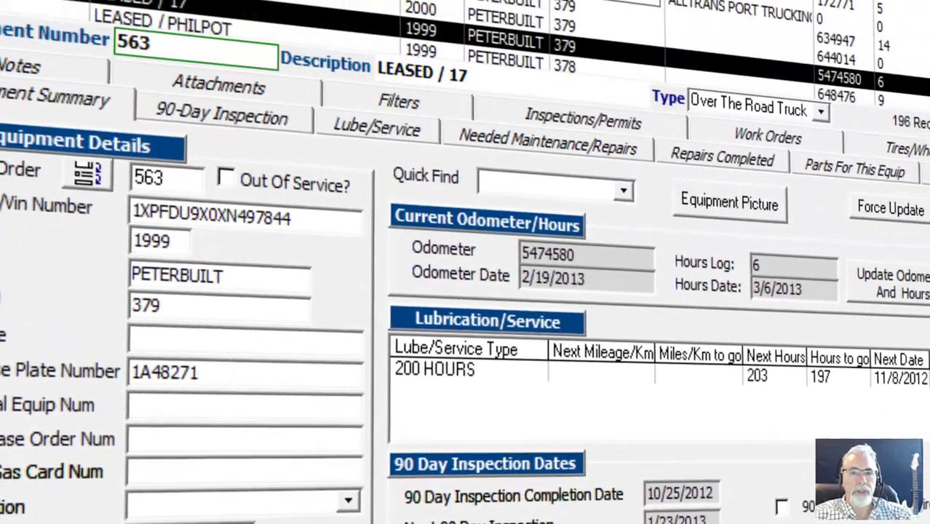
Filter 'by Equip Type' for GOLF CART, showing 10 records starting with ATAT-O1
{"action": "left_click", "coordinate": [716, 37]}
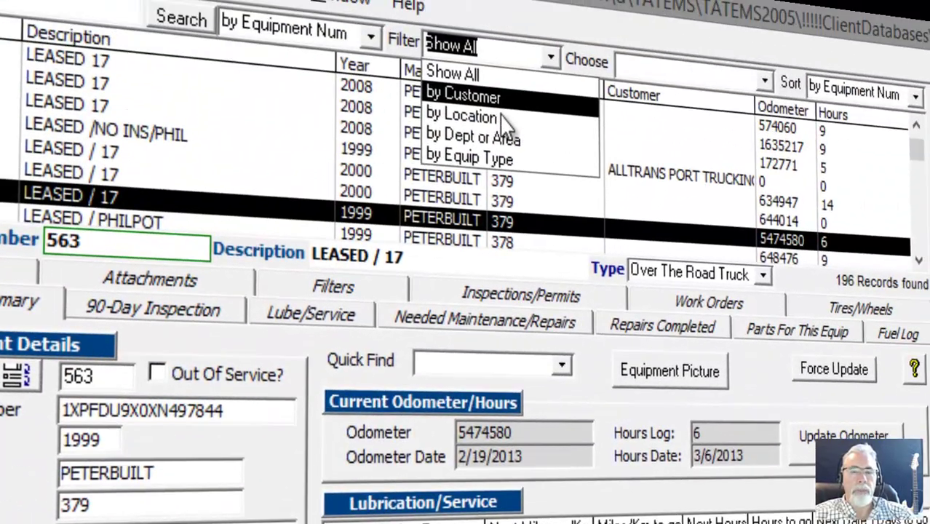
{"action": "left_click", "coordinate": [495, 158]}
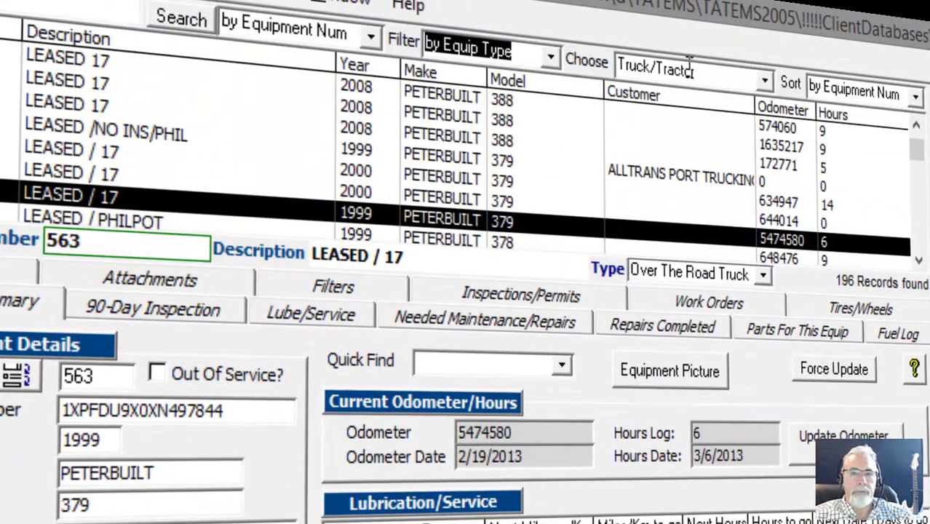
{"action": "left_click", "coordinate": [765, 80]}
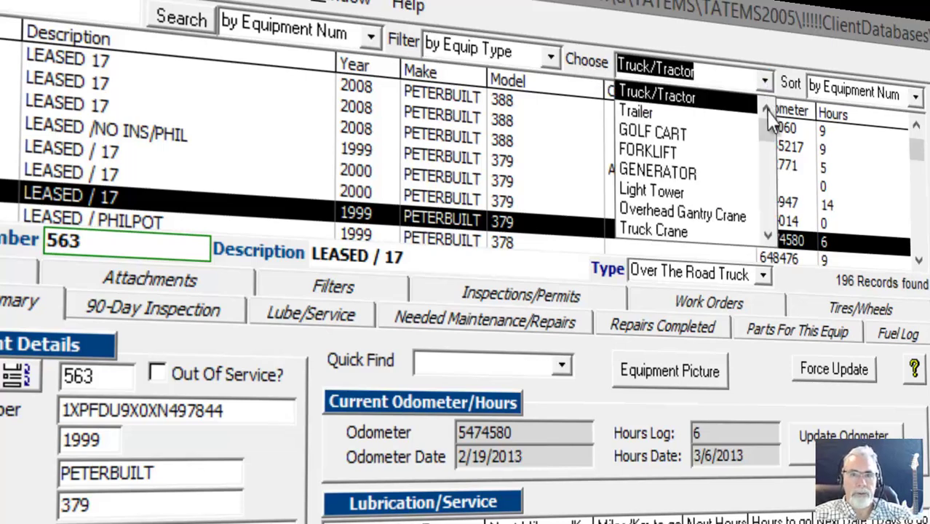
{"action": "left_click", "coordinate": [665, 135]}
{"action": "left_click", "coordinate": [187, 28]}
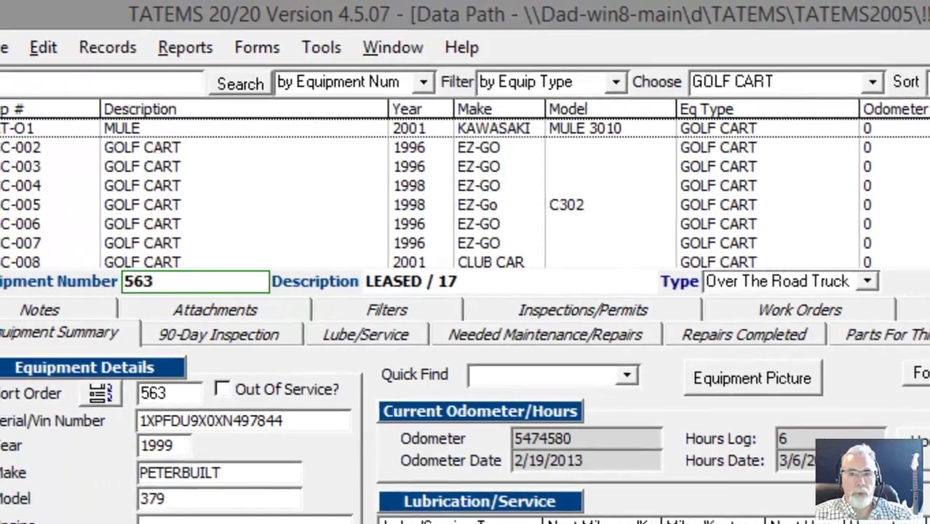
{"action": "scroll", "coordinate": [569, 133], "scroll_direction": "down", "scroll_amount": 1}
{"action": "scroll", "coordinate": [466, 187], "scroll_direction": "up", "scroll_amount": 1}
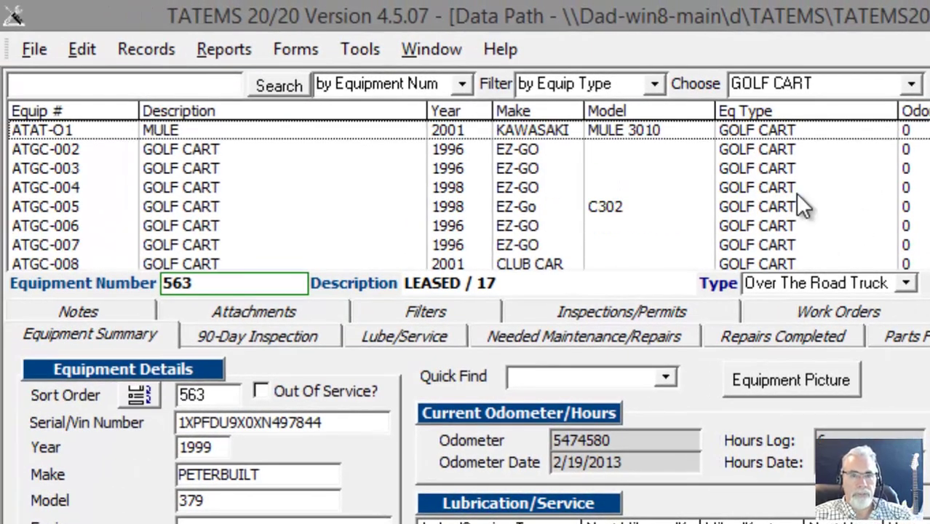